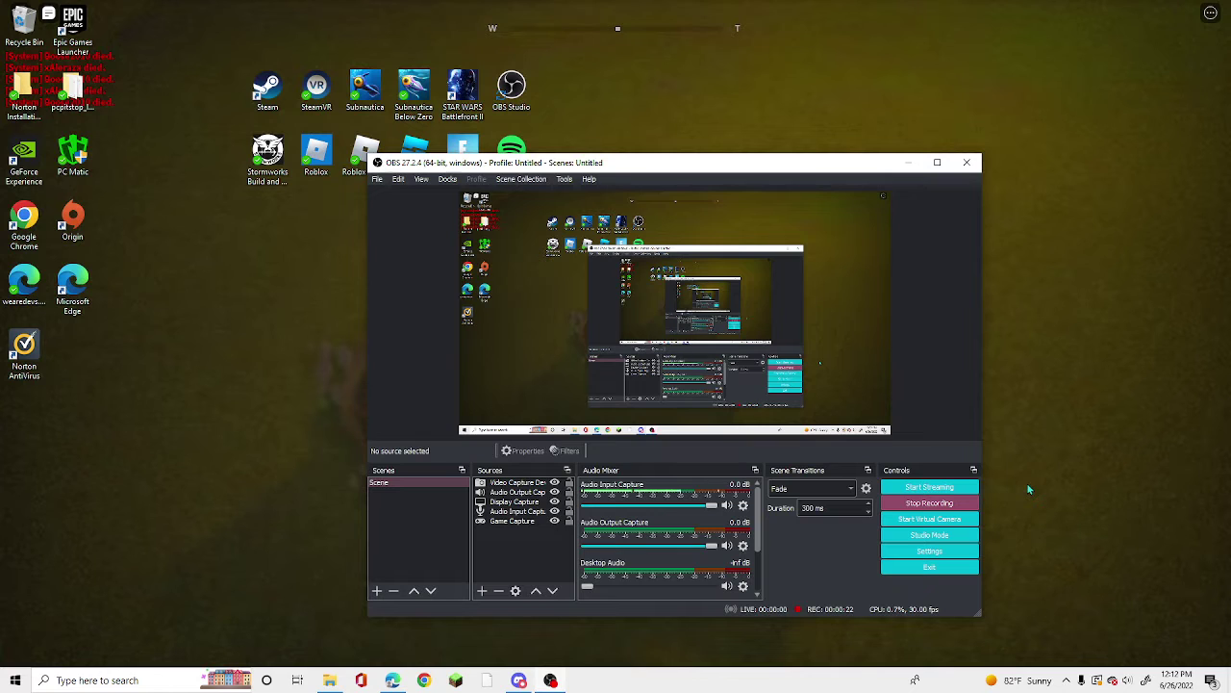
{"action": "left_click", "coordinate": [936, 162]}
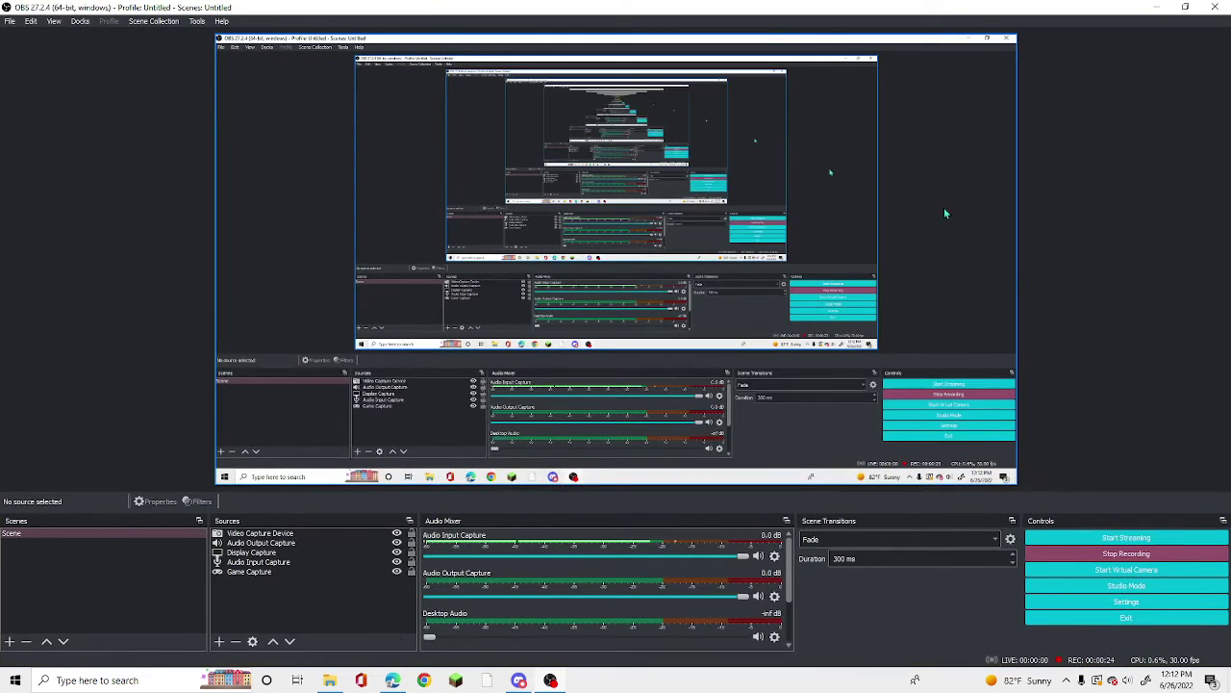